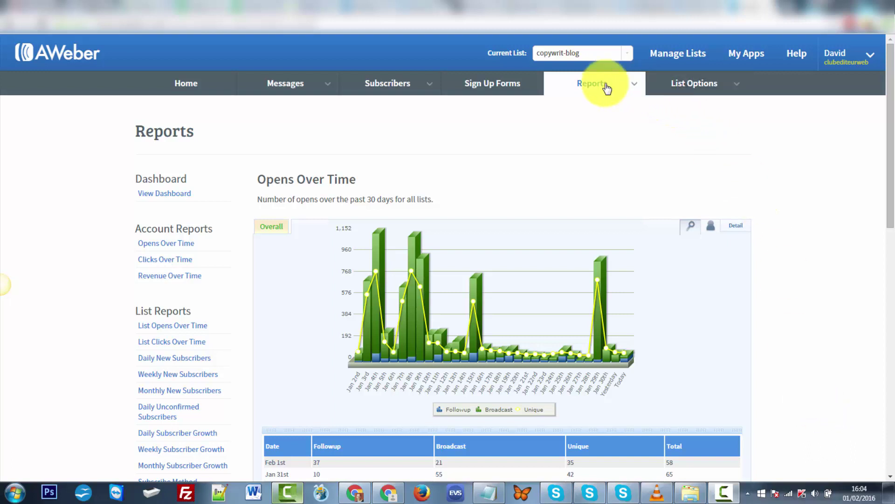
- Review the Opens Over Time chart and its daily table of follow-up, broadcast and unique opens
mouse_move(606, 87)
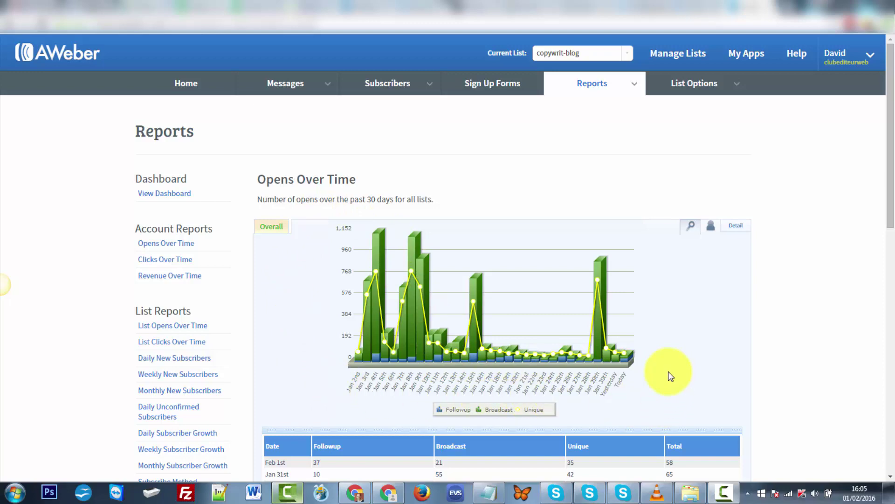
left_click_drag(890, 210, 889, 332)
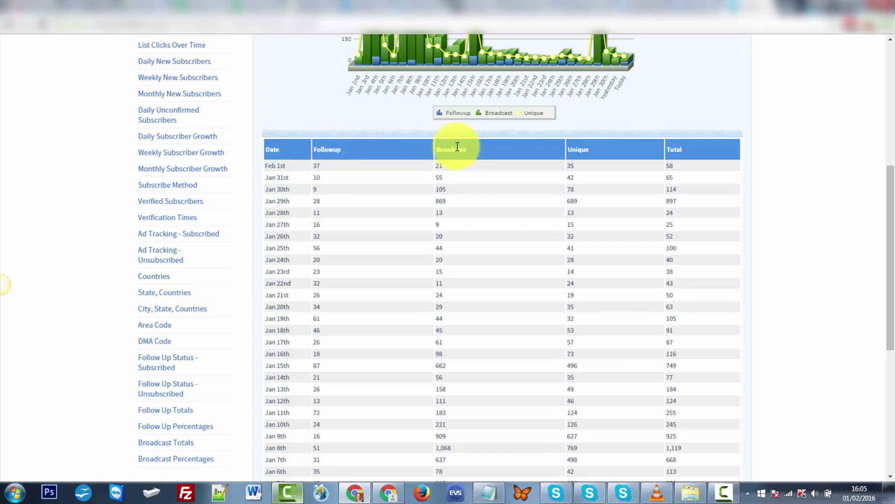
scroll(483, 172, "up", 6)
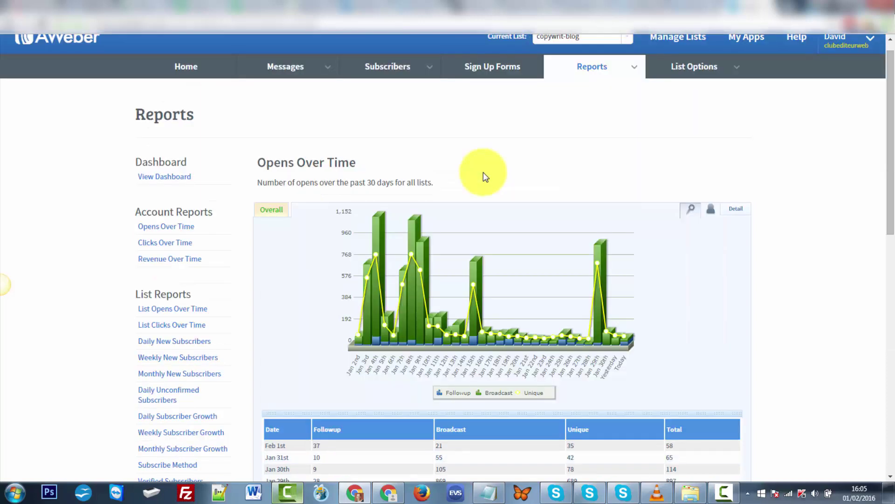
- Switch the Opens Over Time report to the per-subscriber view and look through the individual opens
left_click(711, 212)
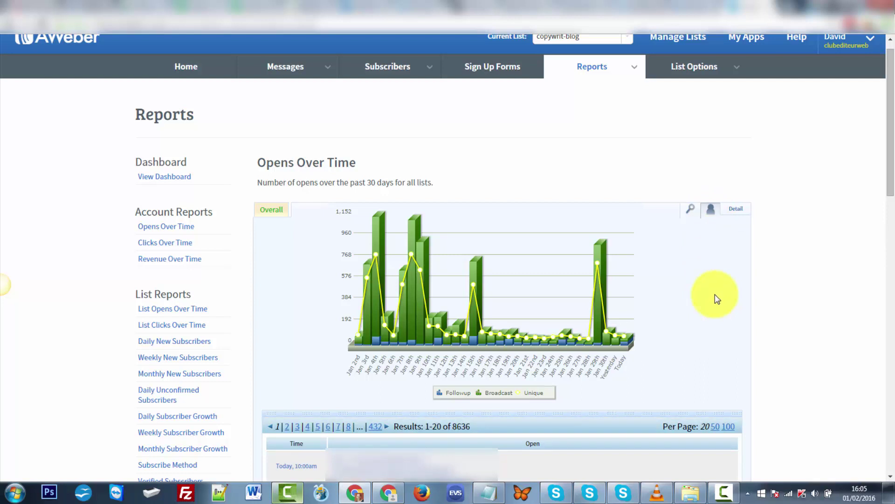
scroll(717, 299, "down", 7)
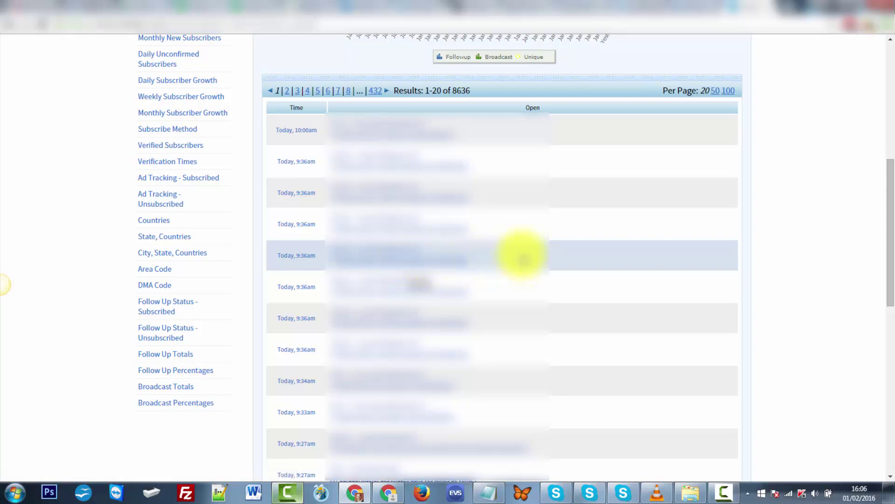
scroll(523, 254, "up", 8)
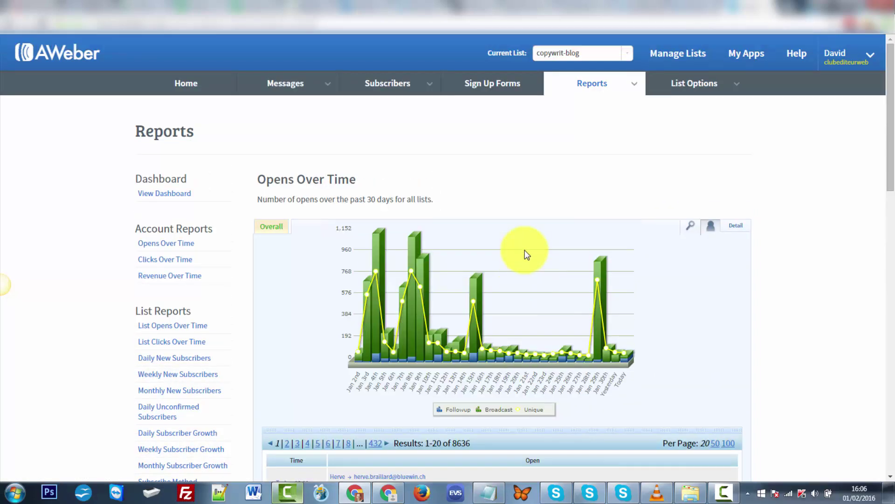
- Show the detail options of the Opens Over Time report and chart the opens from Nov 12th to Dec 13th
left_click(736, 230)
scroll(746, 247, "down", 2)
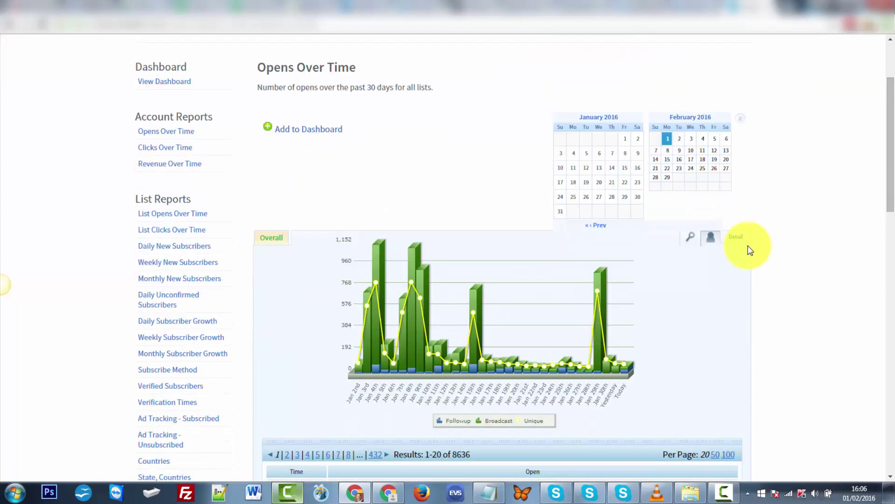
scroll(750, 251, "down", 1)
scroll(727, 239, "up", 2)
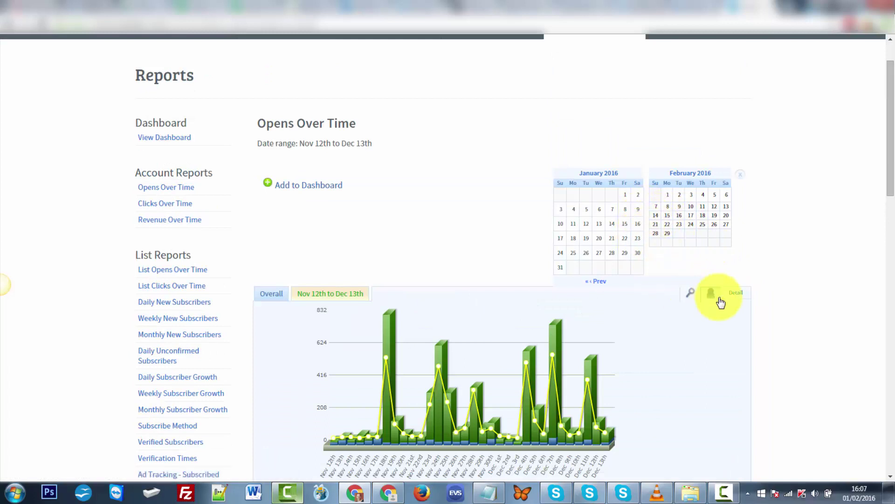
- Add a comparison period to the opens report running from November 18 to December 10, 2015
left_click(611, 223)
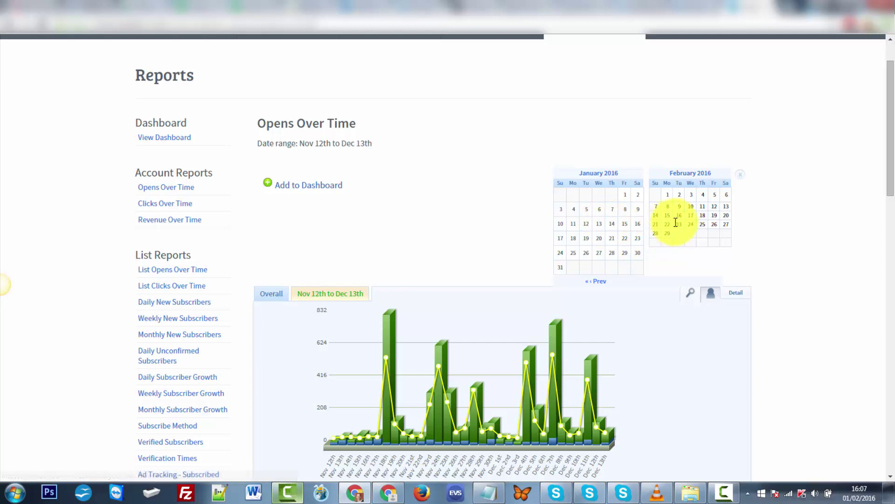
left_click(603, 280)
left_click(603, 280)
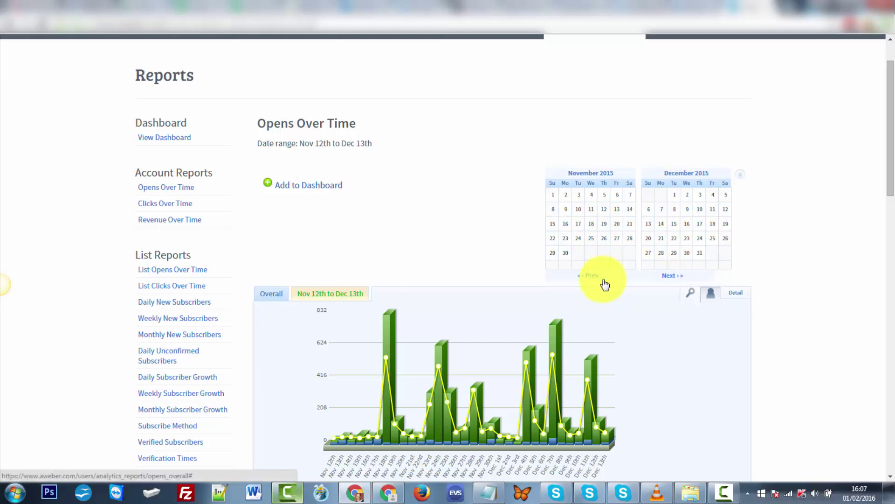
left_click(591, 226)
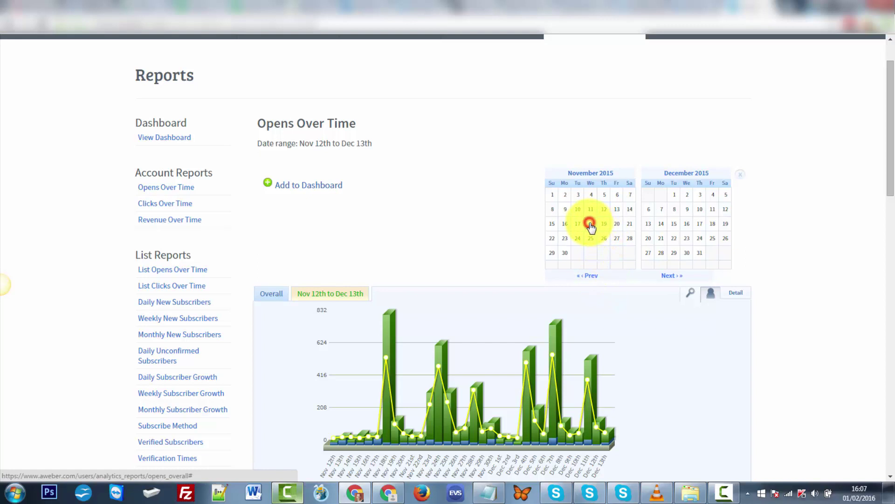
left_click(700, 209)
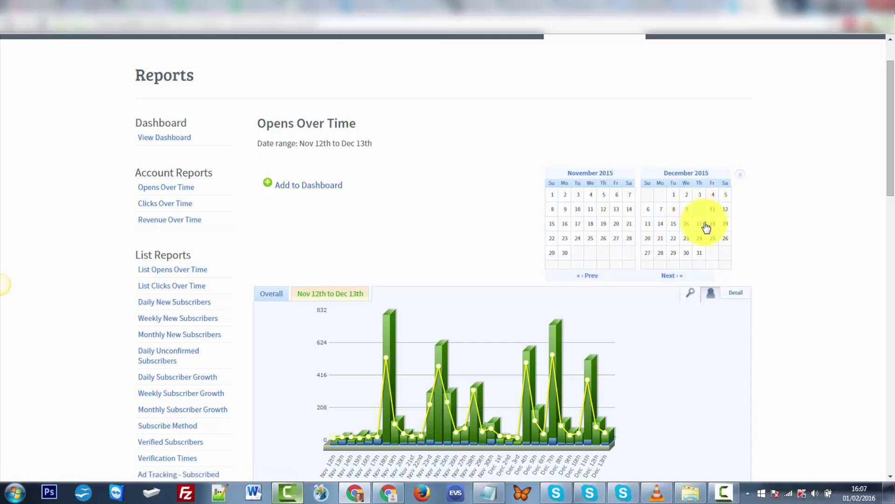
left_click(590, 227)
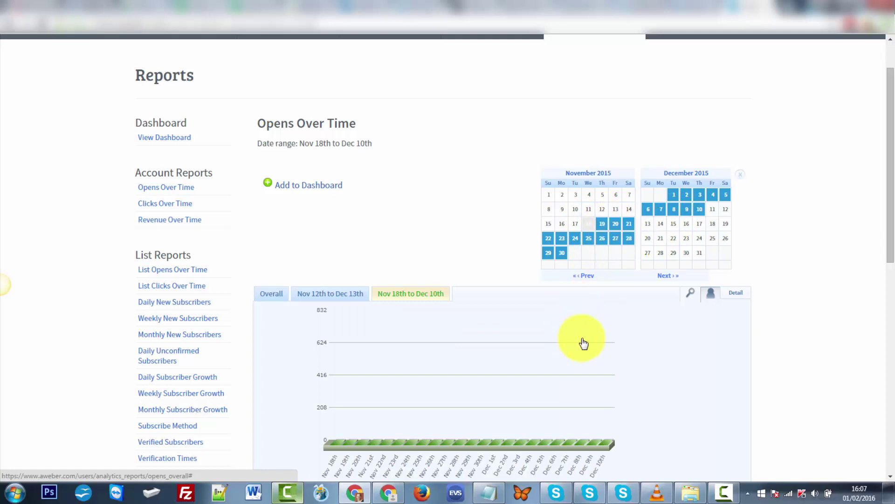
- Compare the opens charted for Nov 12th to Dec 13th with those for Jan 1st to Feb 1st
scroll(645, 357, "down", 1)
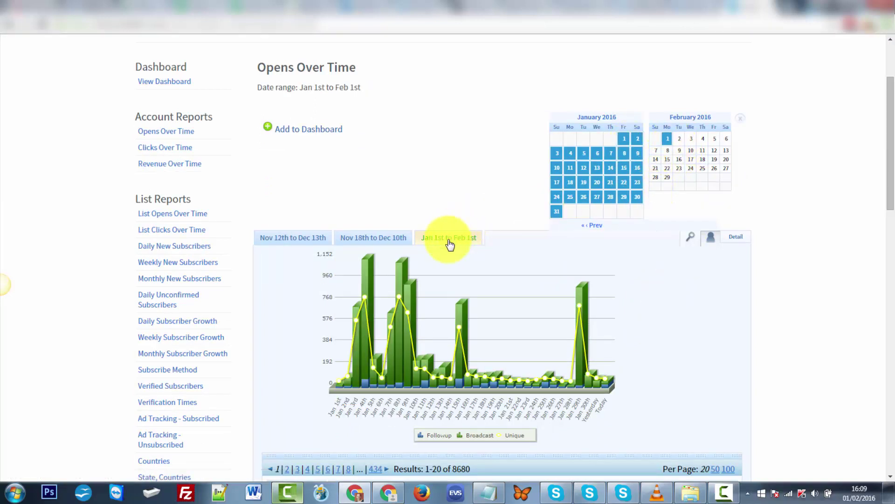
left_click(297, 240)
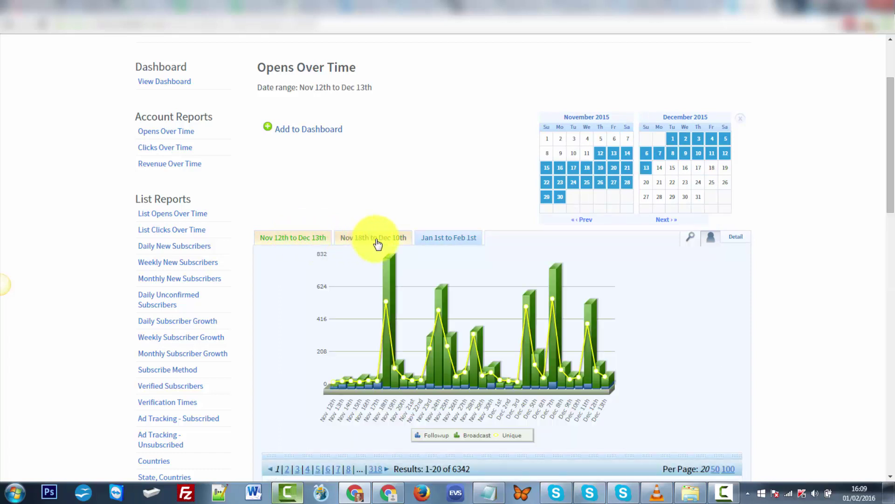
left_click(439, 238)
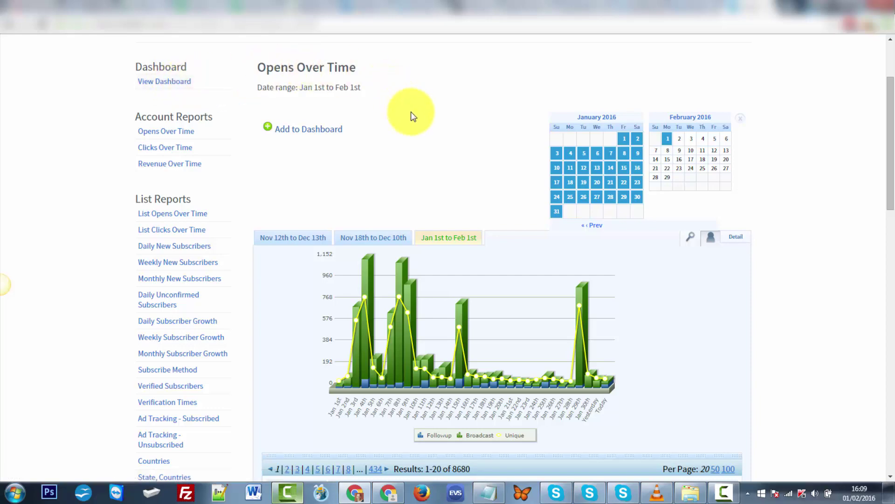
scroll(412, 114, "up", 2)
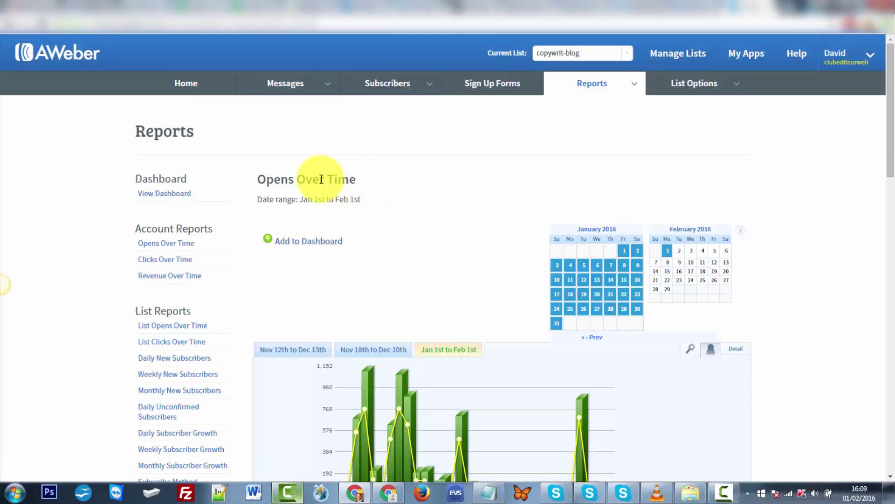
- Check the reports dashboard, add the overall Opens Over Time report to it and view it there
left_click(174, 194)
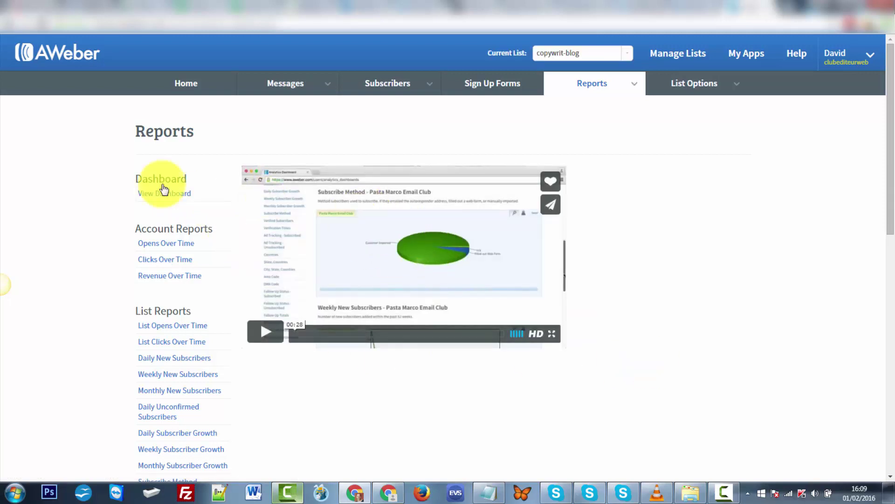
left_click(186, 244)
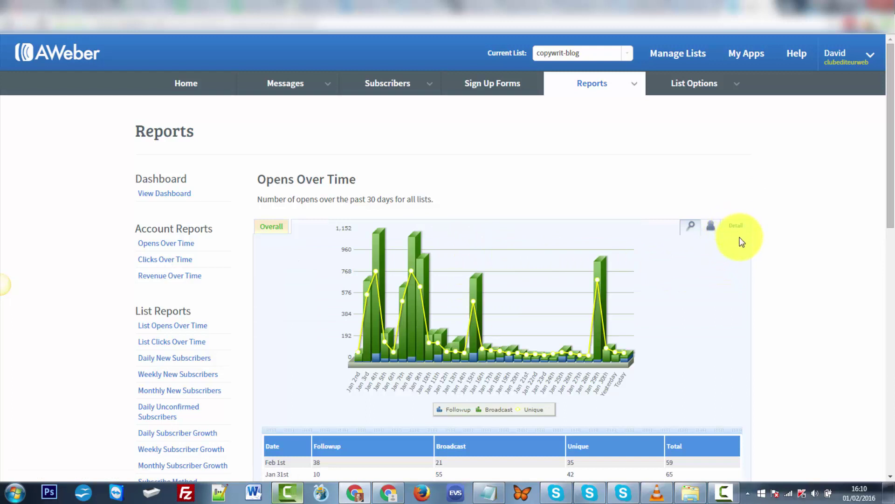
left_click(735, 227)
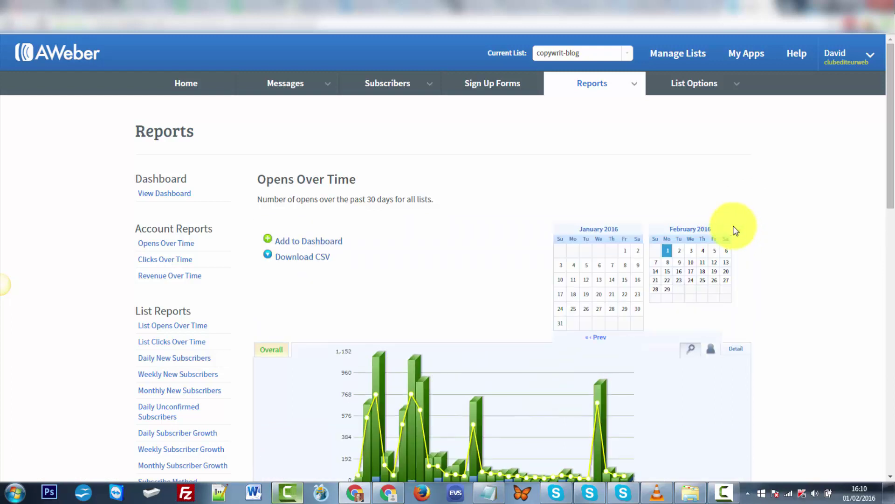
left_click(301, 242)
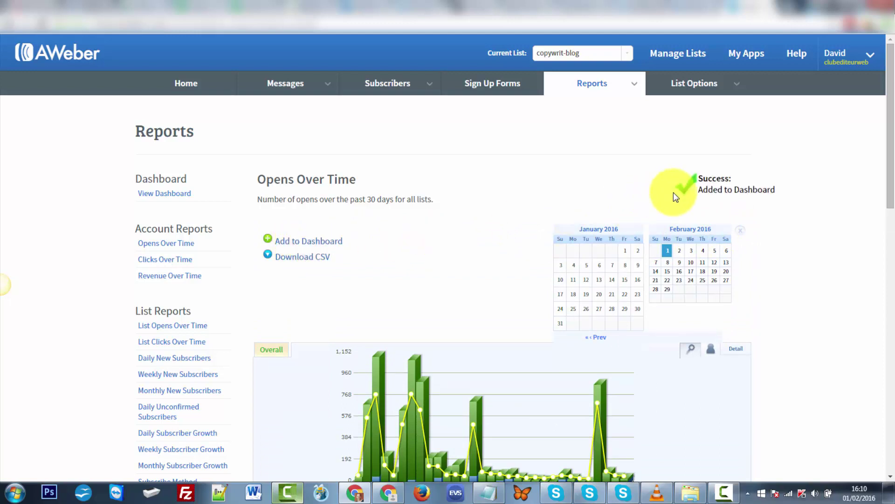
left_click(188, 195)
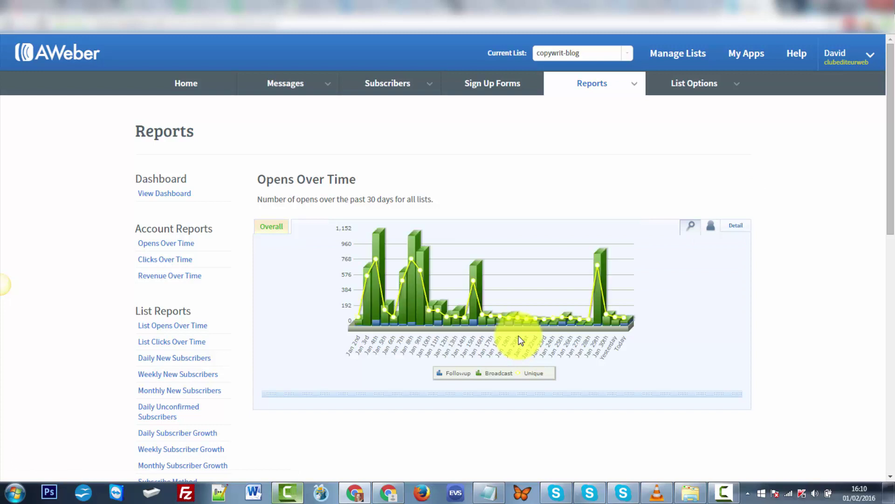
- Remove the Opens Over Time report from the dashboard
left_click(736, 228)
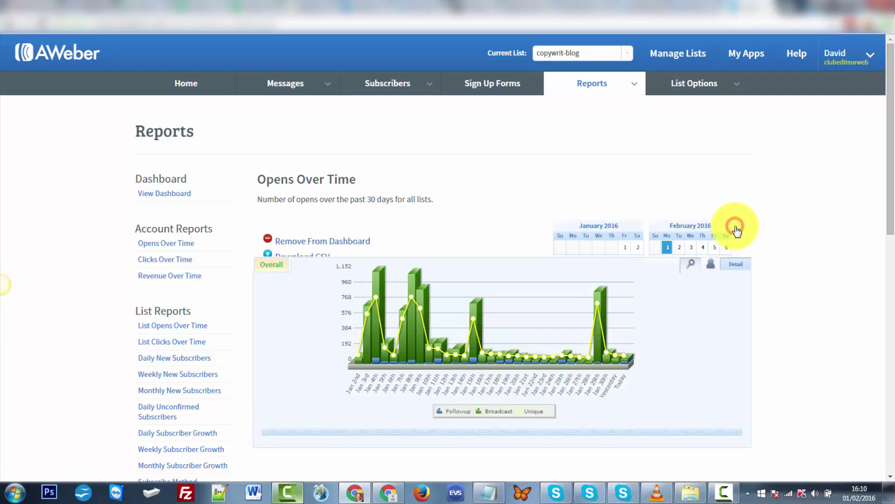
left_click(343, 241)
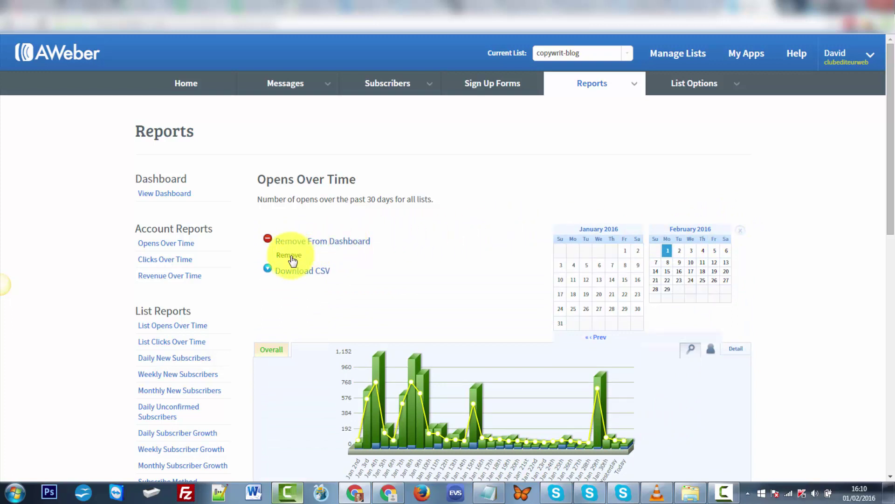
left_click(293, 255)
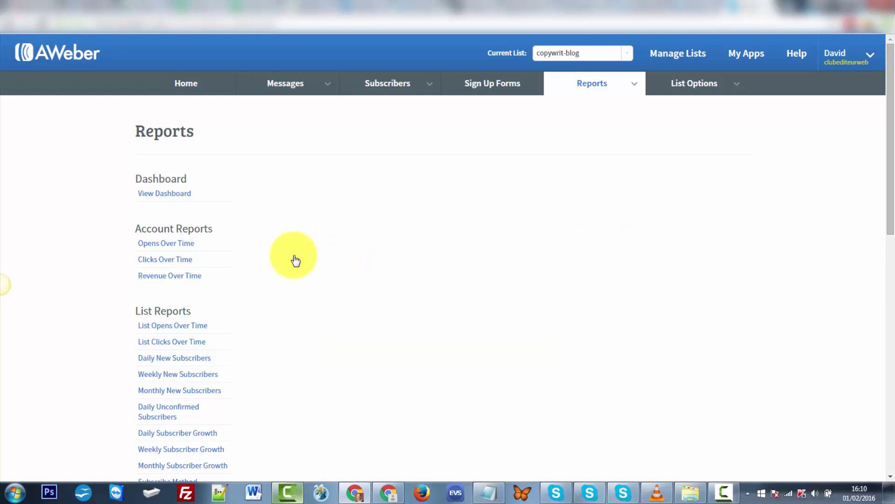
- Reopen the account-wide Opens Over Time report and show its detail options with the CSV download
left_click(170, 244)
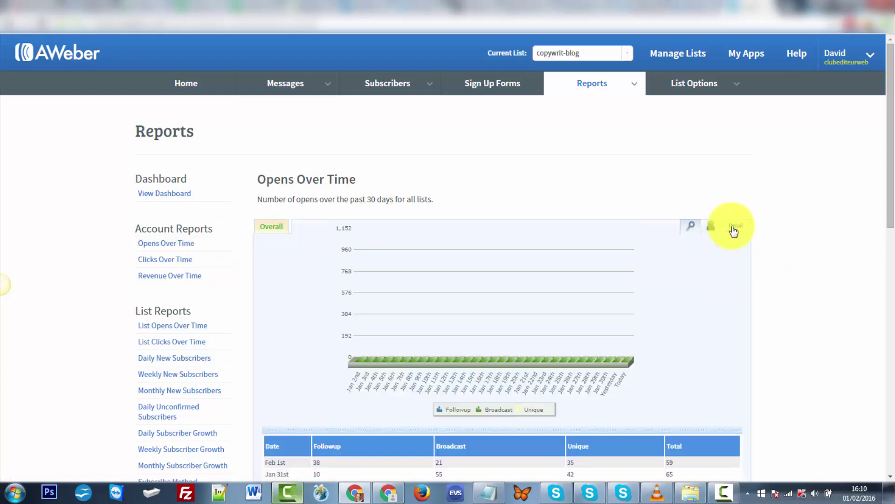
left_click(734, 230)
left_click(733, 230)
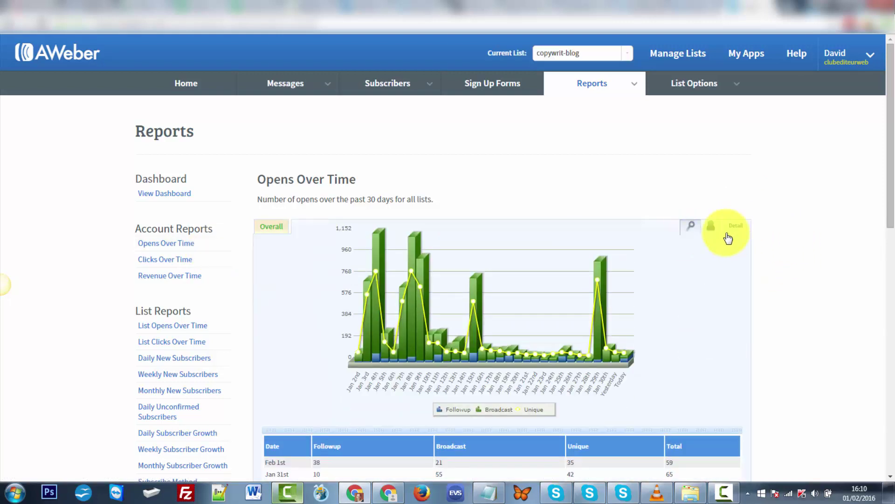
left_click(736, 228)
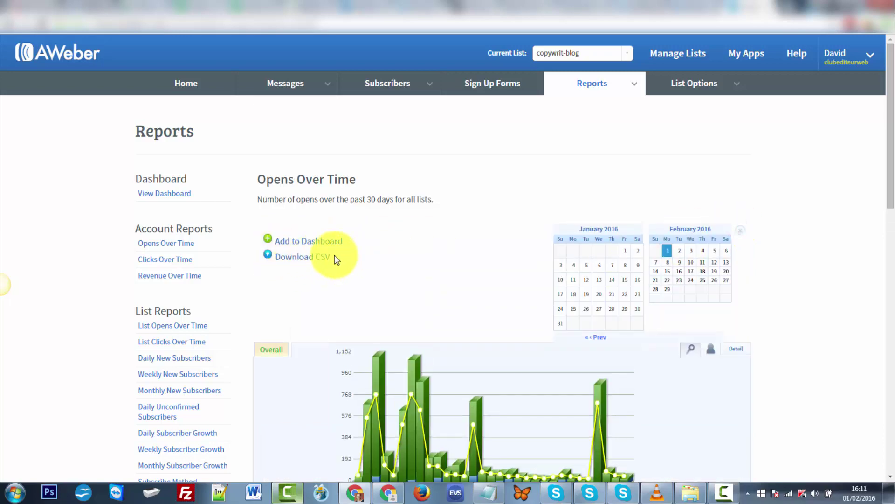
- Look over the available list reports, open the Countries report for copywrit-blog and examine subscriber numbers by country
scroll(421, 265, "down", 1)
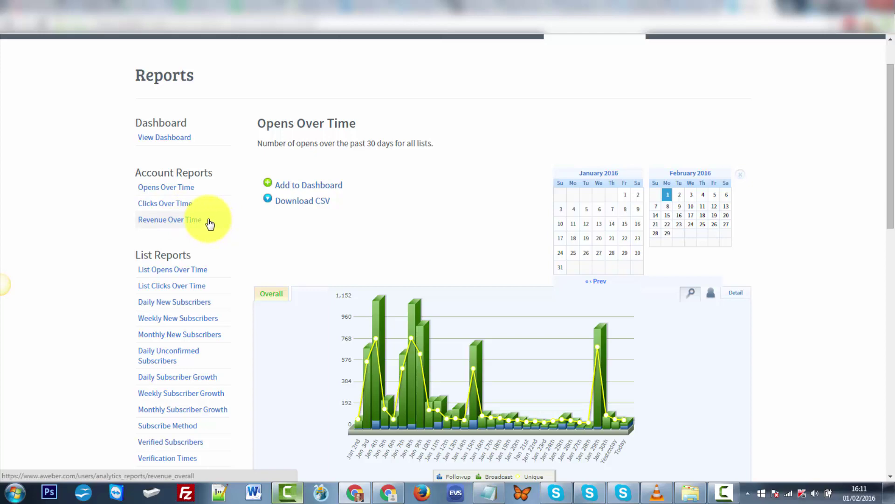
scroll(256, 224, "down", 1)
scroll(259, 224, "down", 1)
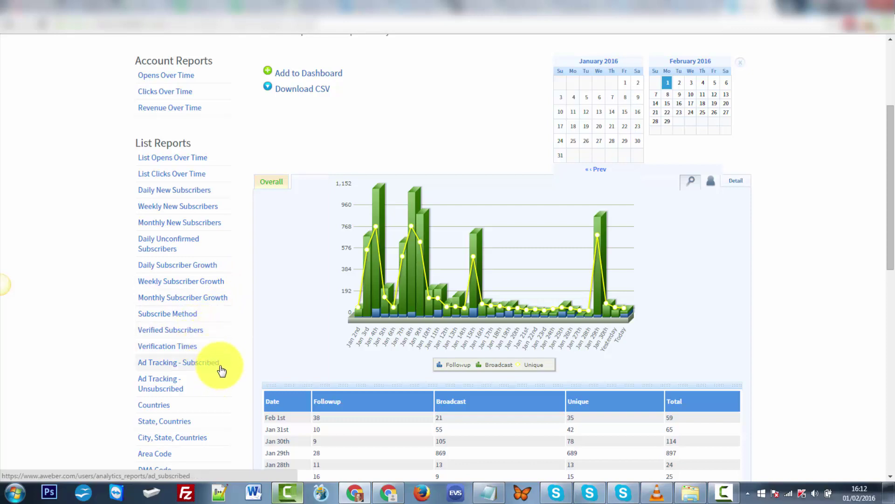
scroll(221, 368, "down", 1)
scroll(219, 368, "down", 2)
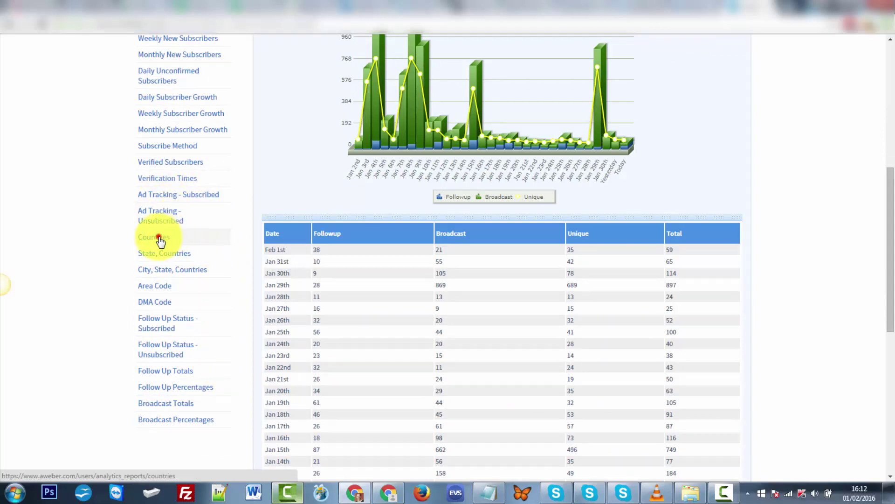
left_click(159, 238)
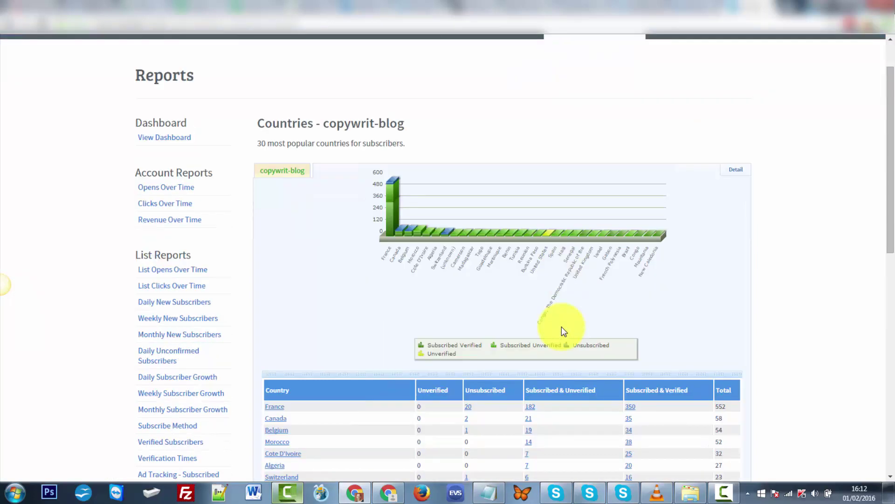
scroll(562, 329, "down", 5)
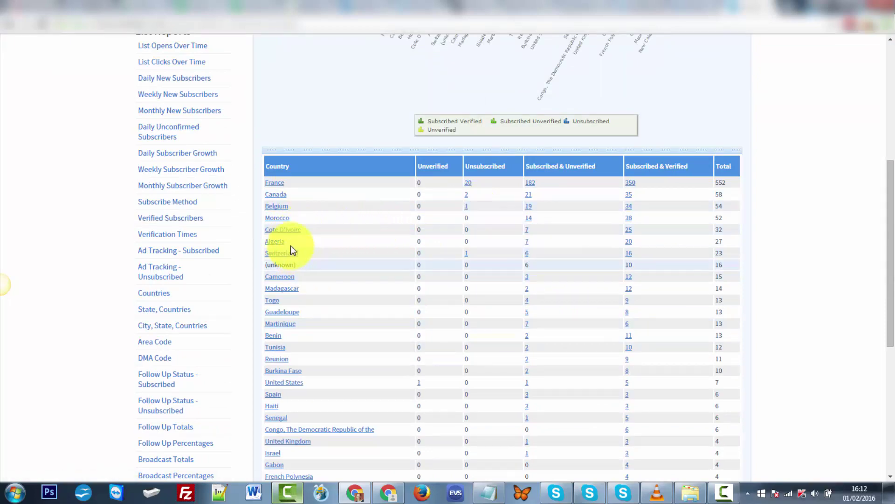
scroll(306, 363, "up", 1)
scroll(307, 364, "up", 3)
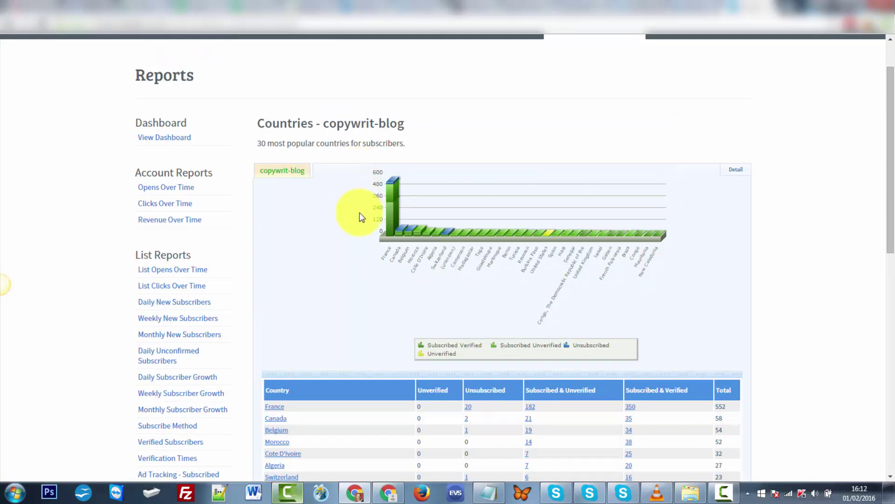
scroll(242, 325, "down", 6)
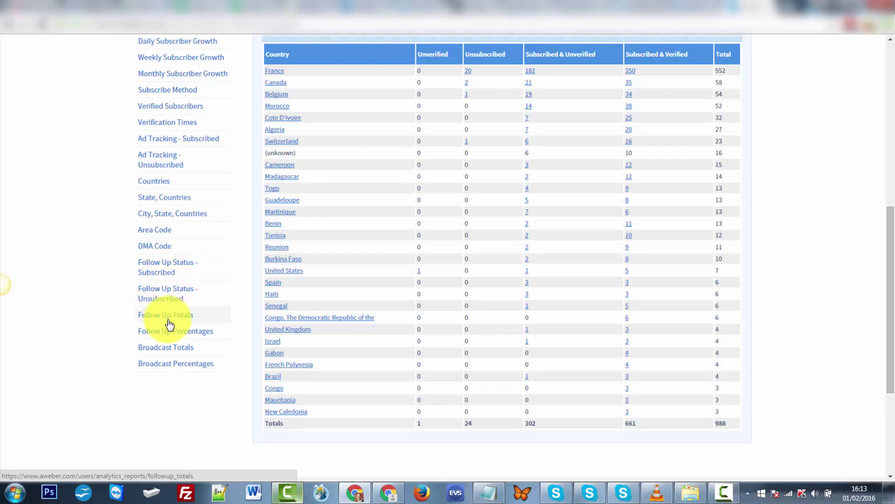
- Open the Broadcast Percentages report for copywrit-blog and look at its open and click rates
left_click(159, 365)
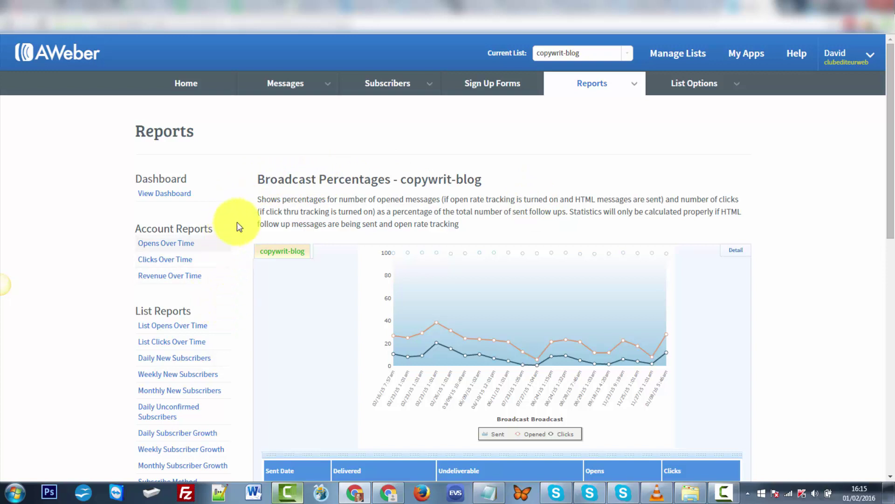
left_click(171, 195)
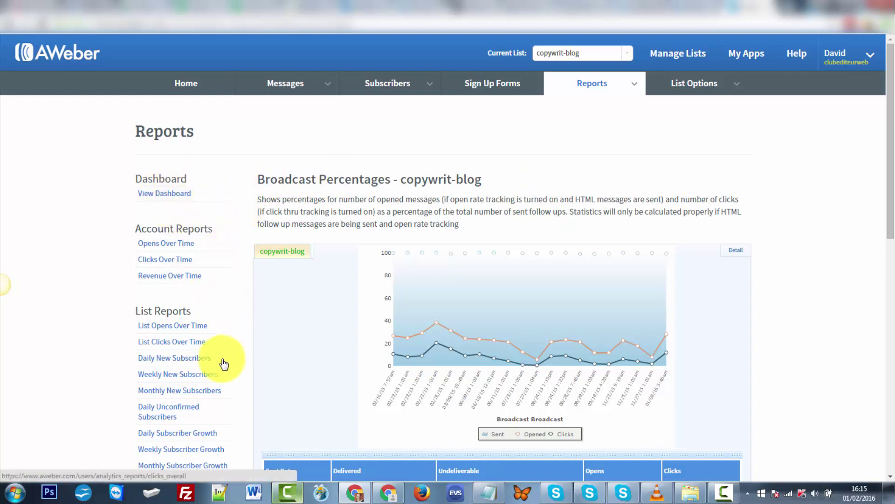
- Add the Weekly New Subscribers report for copywrit-blog to the dashboard and view it there
scroll(223, 362, "down", 2)
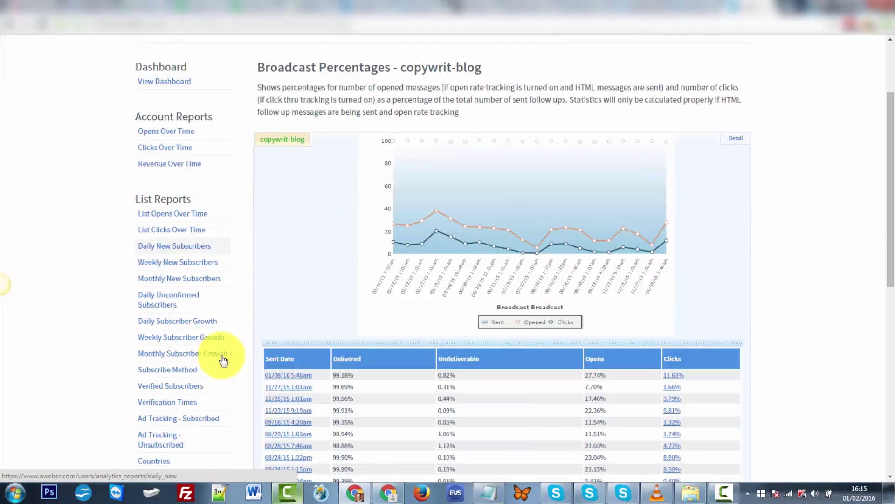
left_click(196, 268)
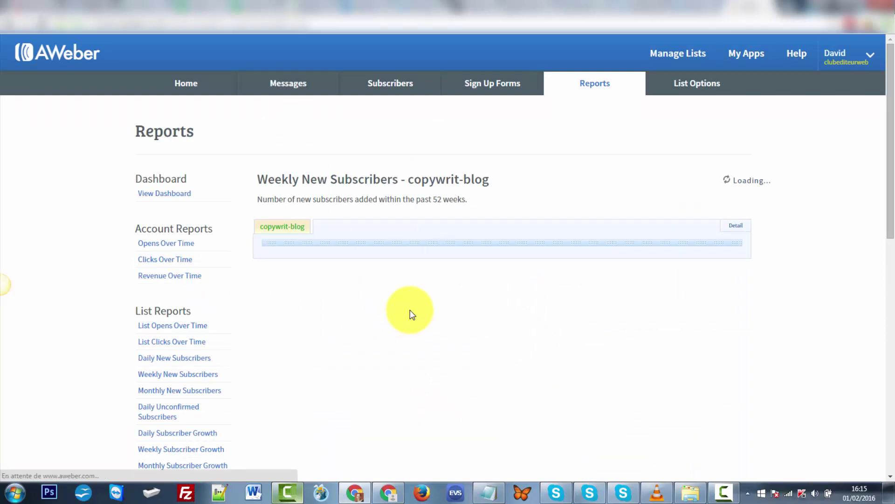
left_click(734, 227)
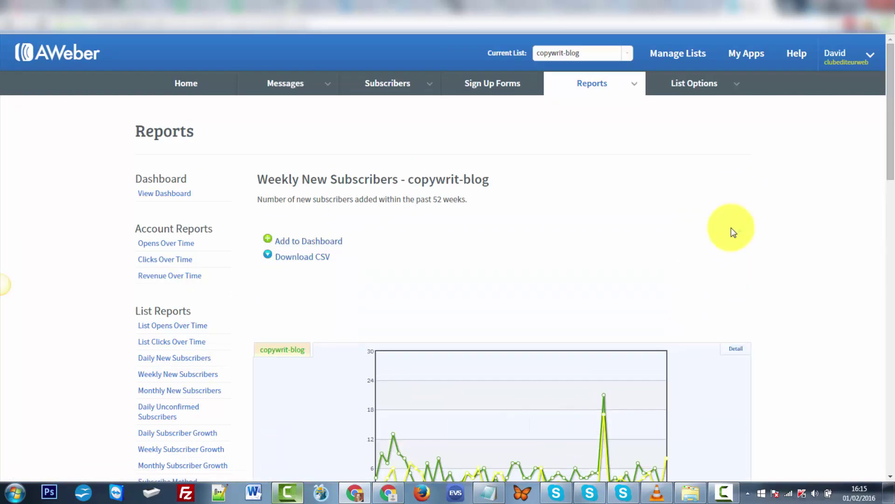
left_click(327, 241)
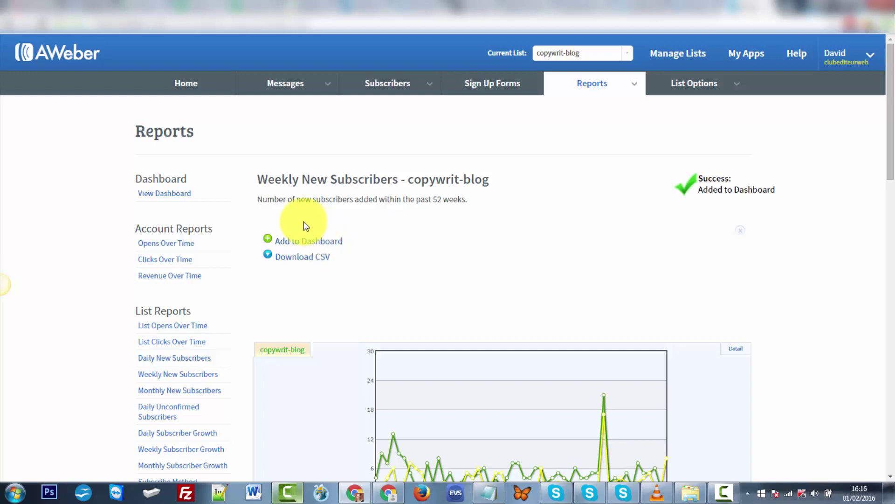
left_click(150, 194)
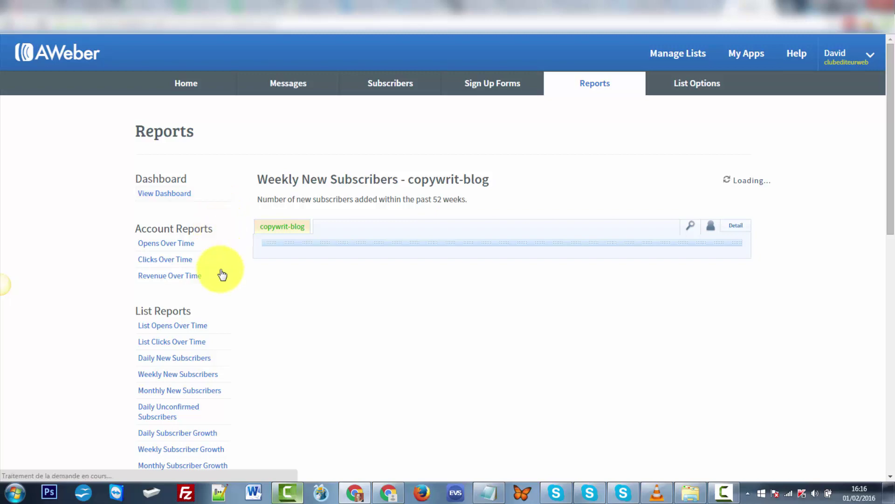
- Open the List Clicks Over Time report for copywrit-blog and add it to the dashboard
scroll(221, 280, "down", 5)
scroll(222, 278, "up", 4)
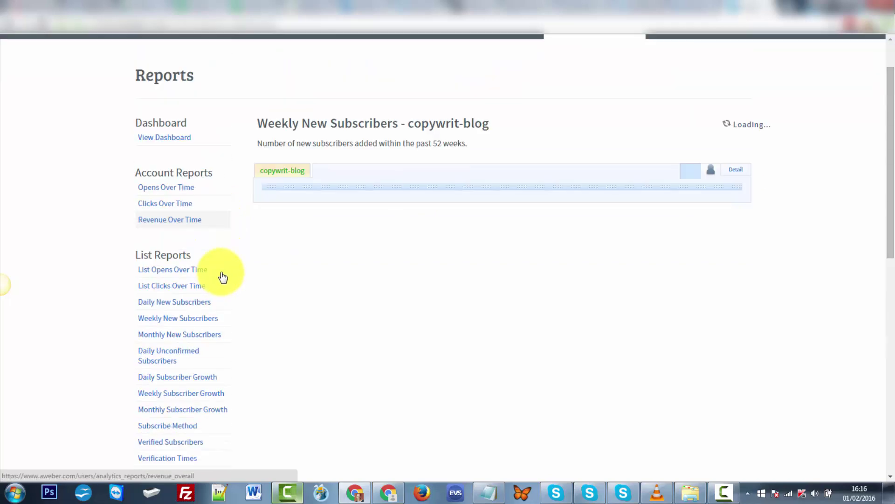
scroll(223, 277, "down", 1)
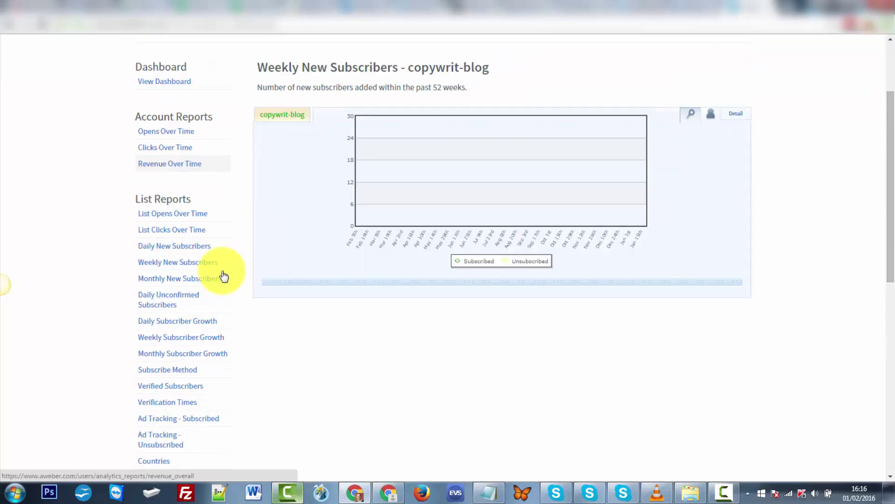
left_click(176, 229)
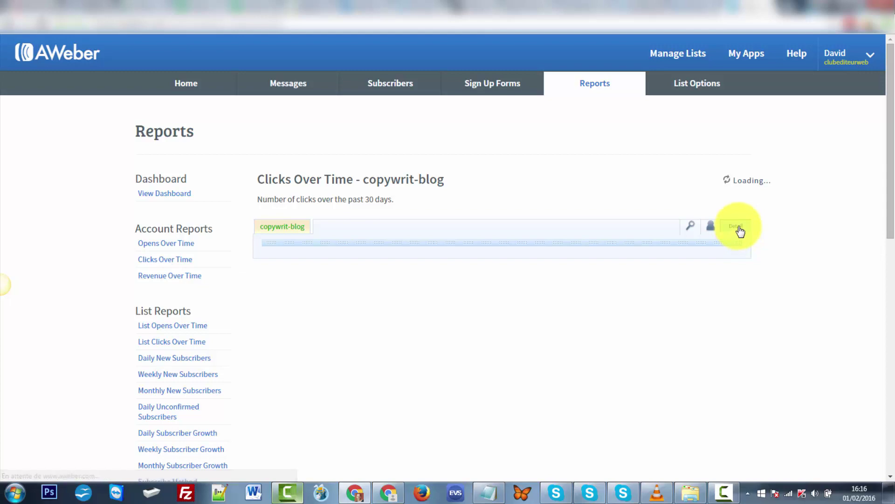
left_click(740, 230)
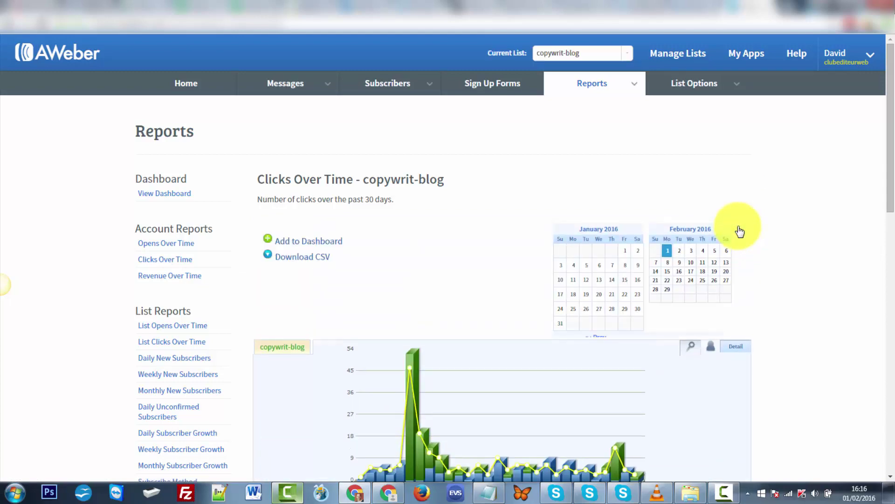
scroll(740, 233, "down", 2)
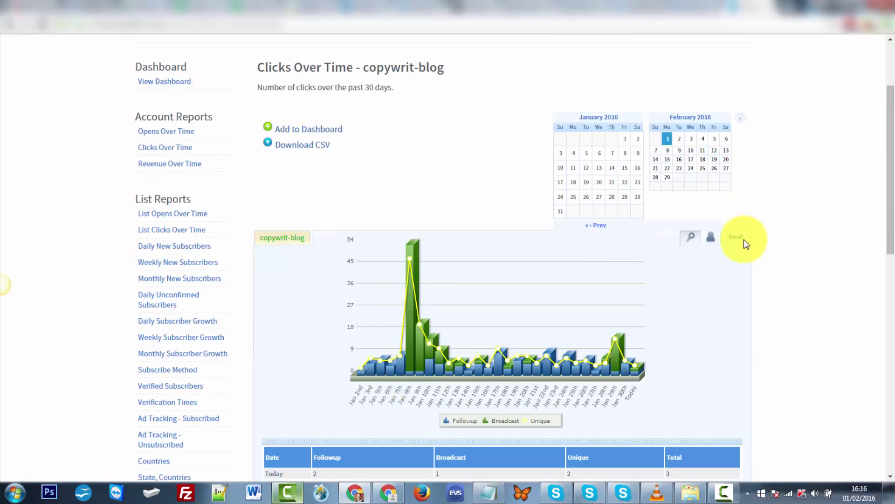
left_click(325, 130)
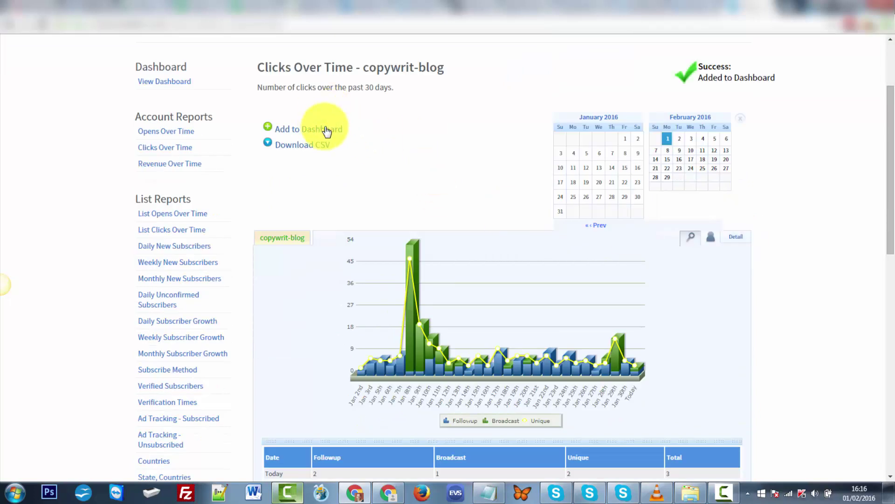
- View the dashboard and look over the Clicks Over Time and Weekly New Subscribers charts
left_click(174, 82)
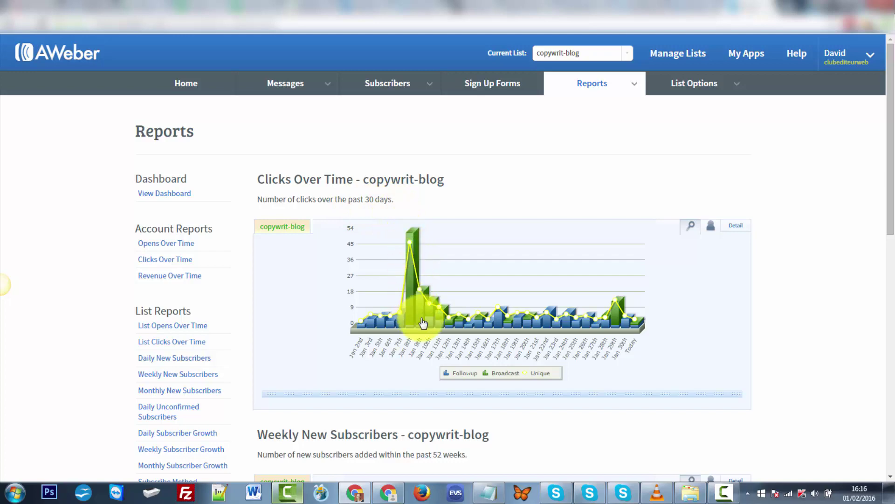
scroll(688, 328, "down", 5)
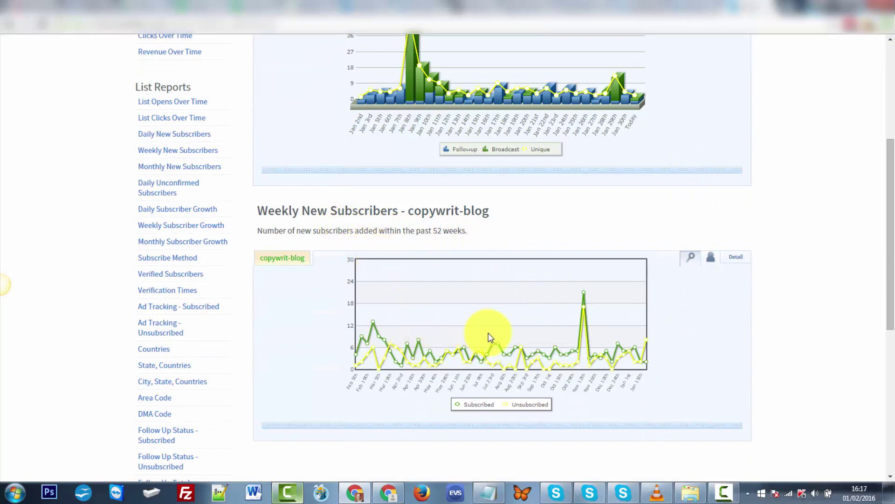
scroll(645, 355, "up", 5)
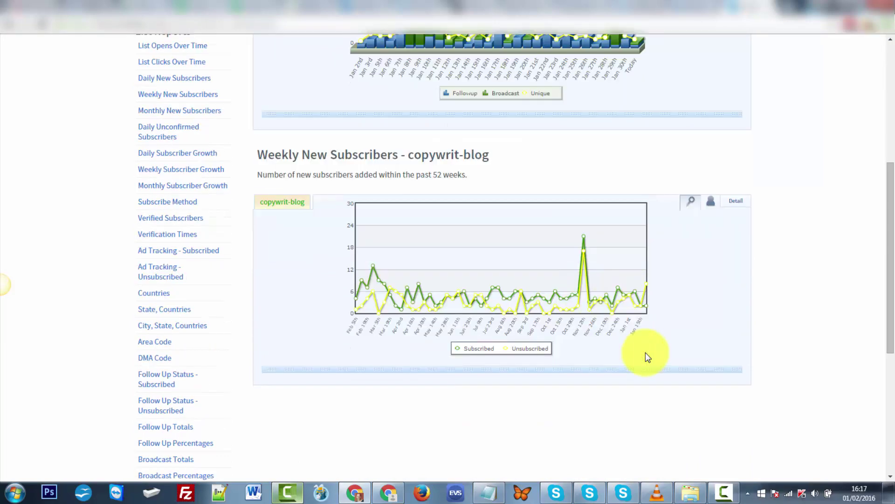